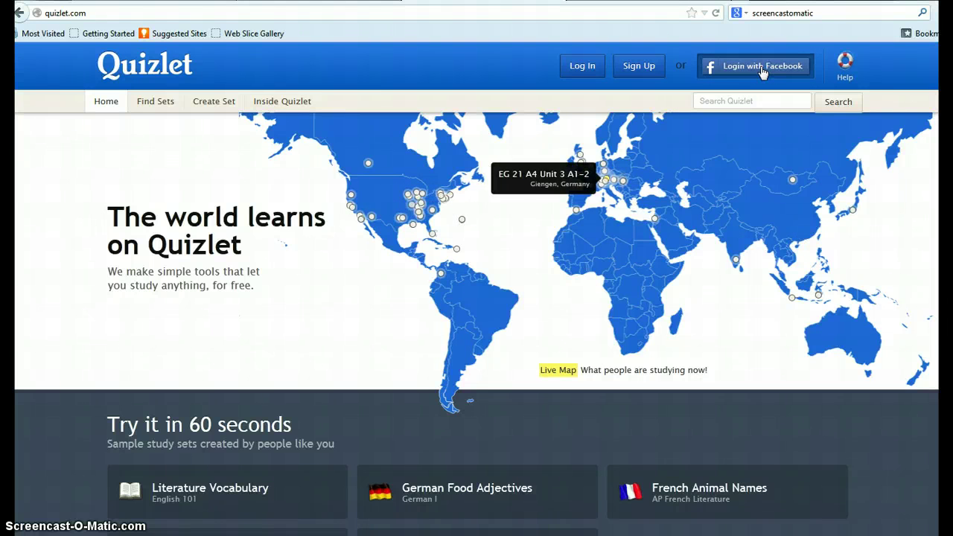
Log in with Facebook and start a new flashcard set titled "Ed Tech Flashcards".
click(761, 69)
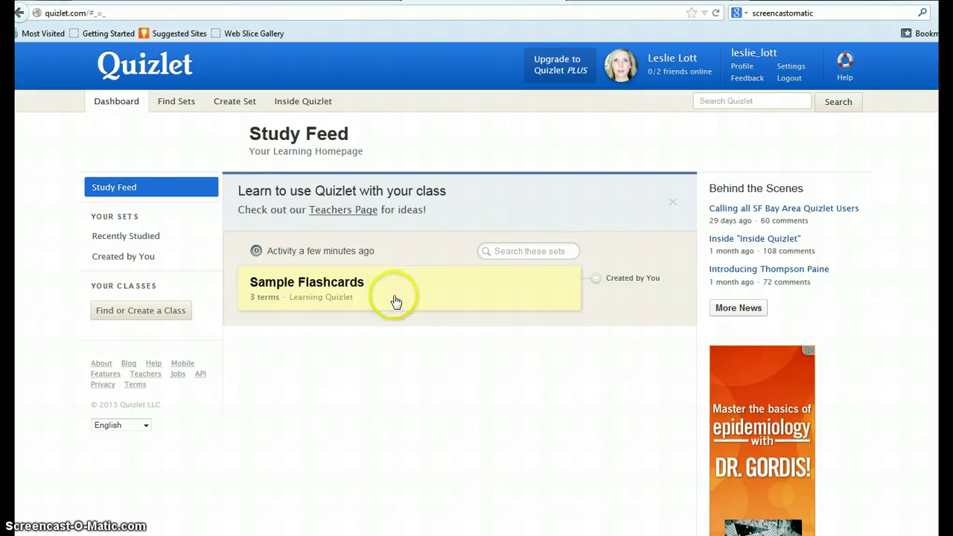
click(230, 109)
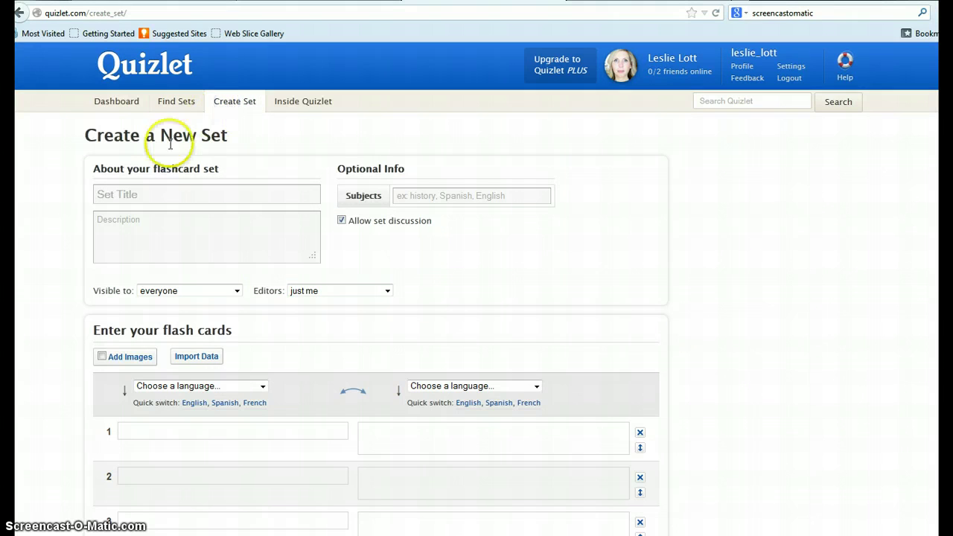
click(125, 195)
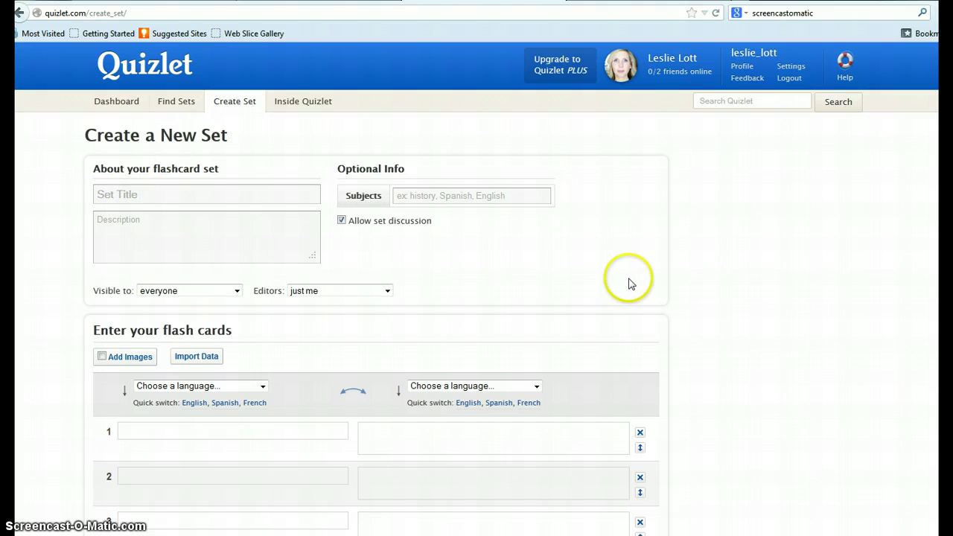
text(Ed Tech Flashcards)
Give the set the description "For practice with educational technology" and the subject "Ed Tech".
click(113, 220)
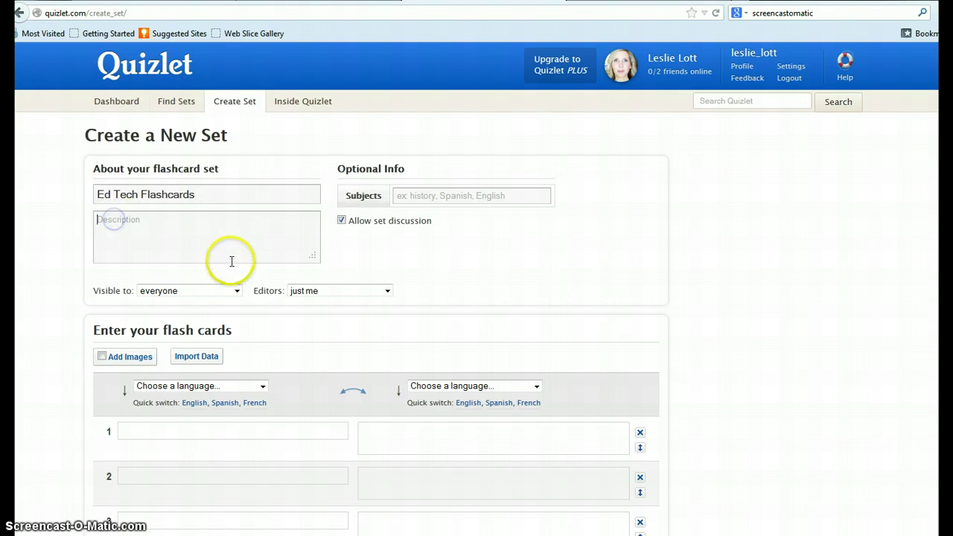
text(For prac)
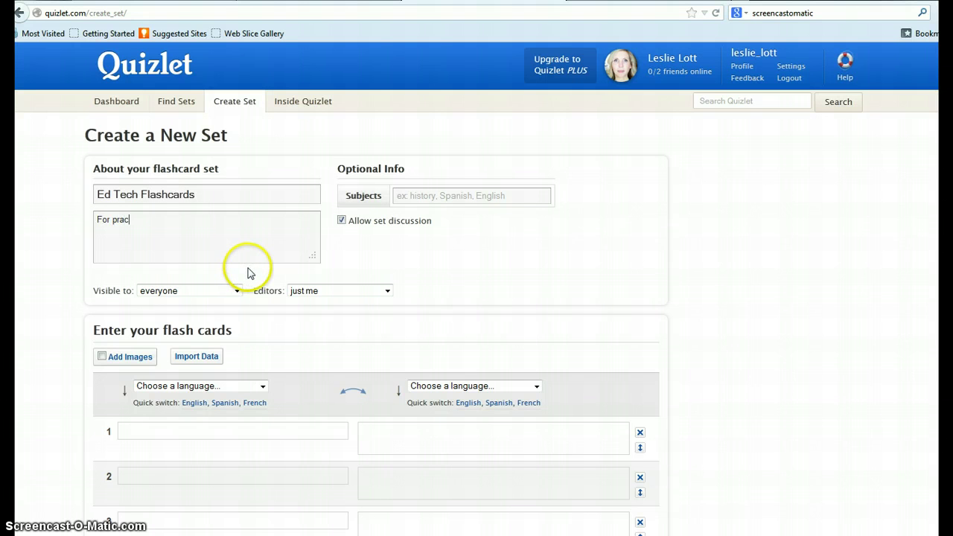
text(tice with educational technology)
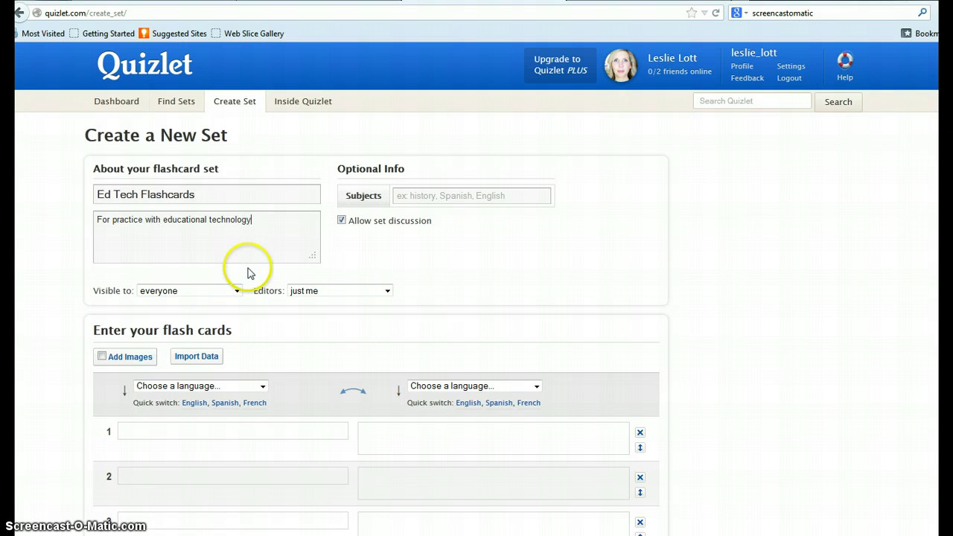
click(435, 196)
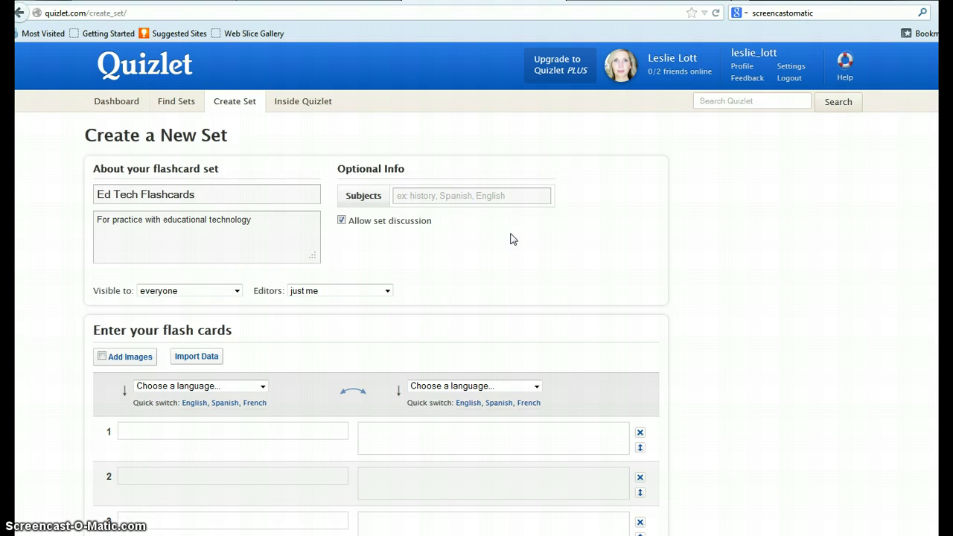
text(Ed )
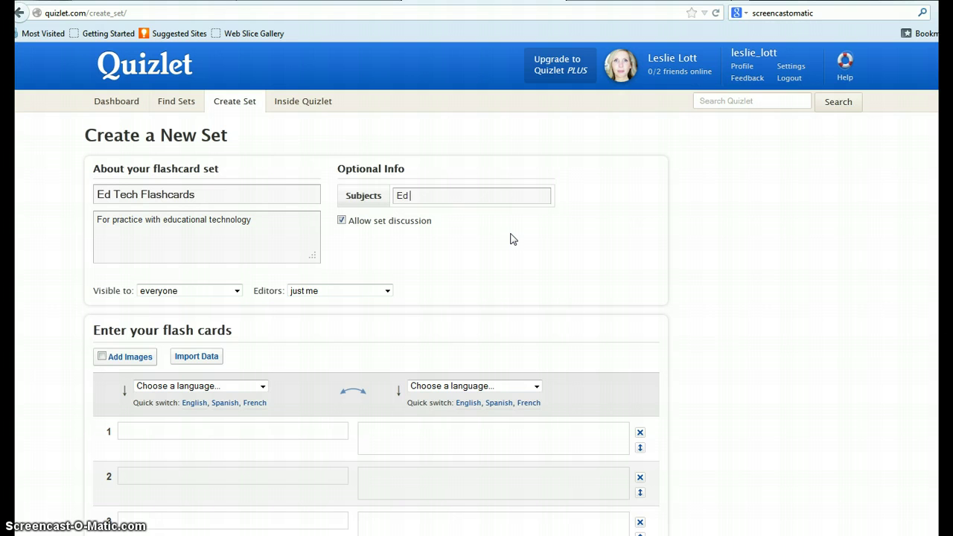
text(Tech)
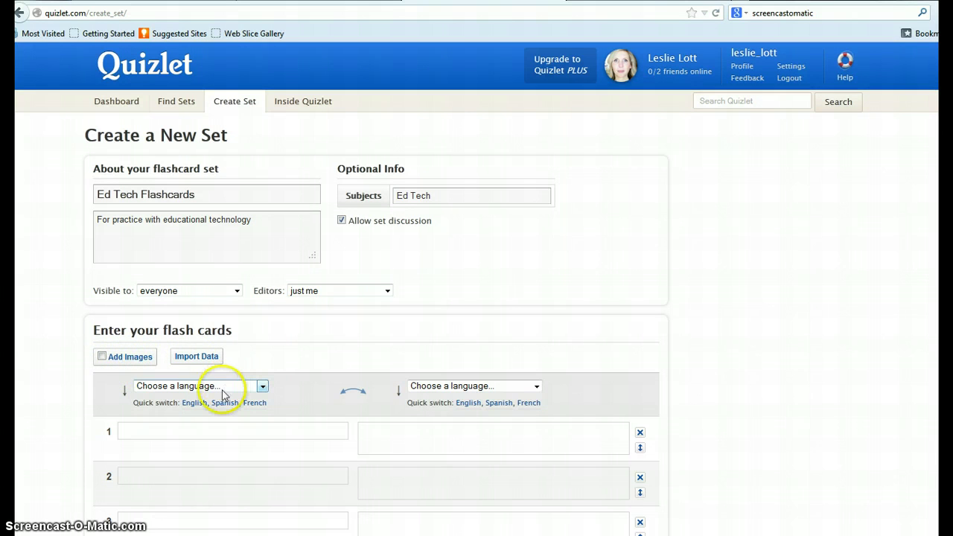
Set both card sides to English and fill in card 1 with the term "PK" and definition "Pedagogical Knowledge".
click(194, 406)
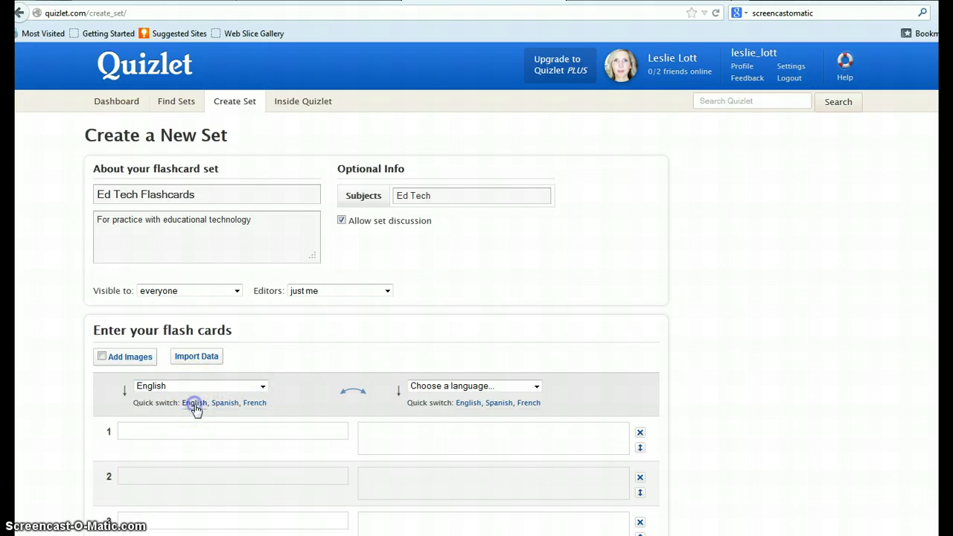
click(466, 406)
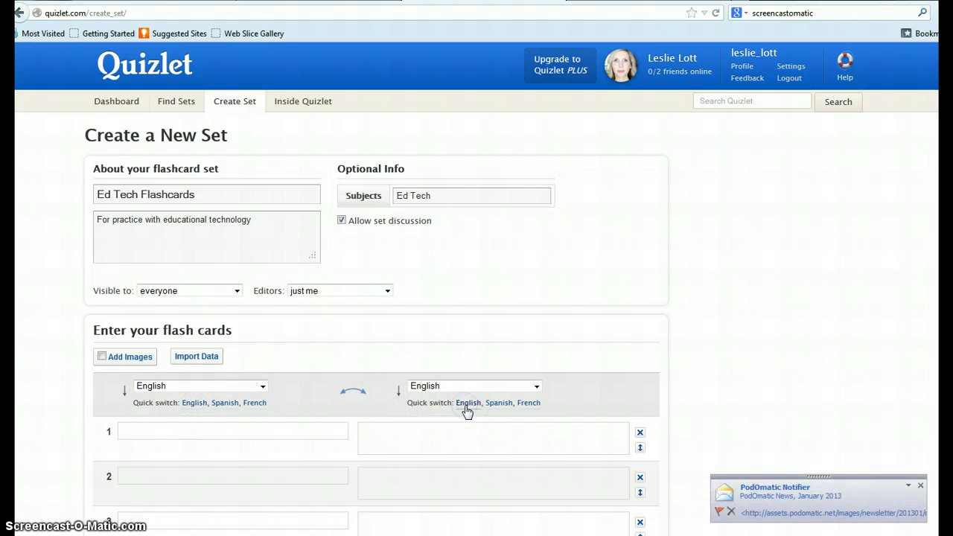
click(130, 431)
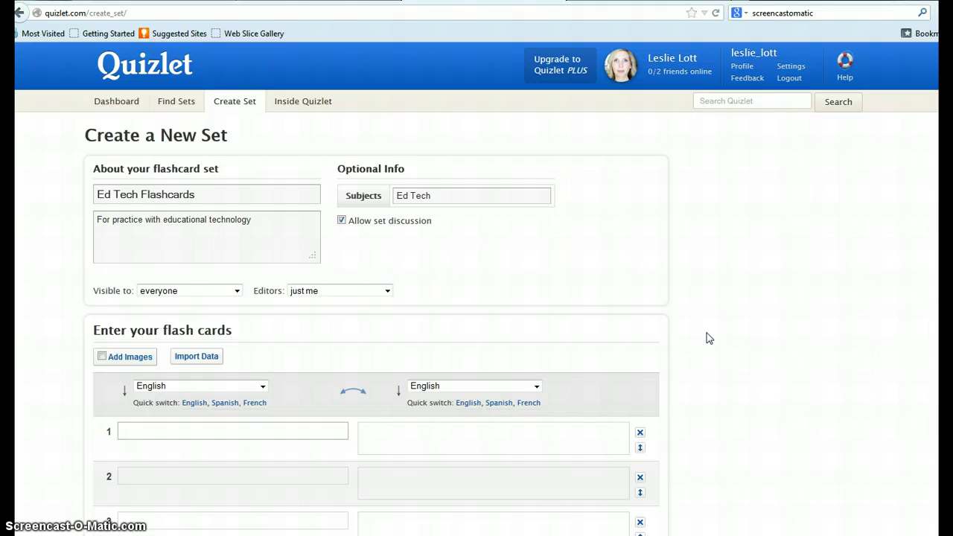
text(PK)
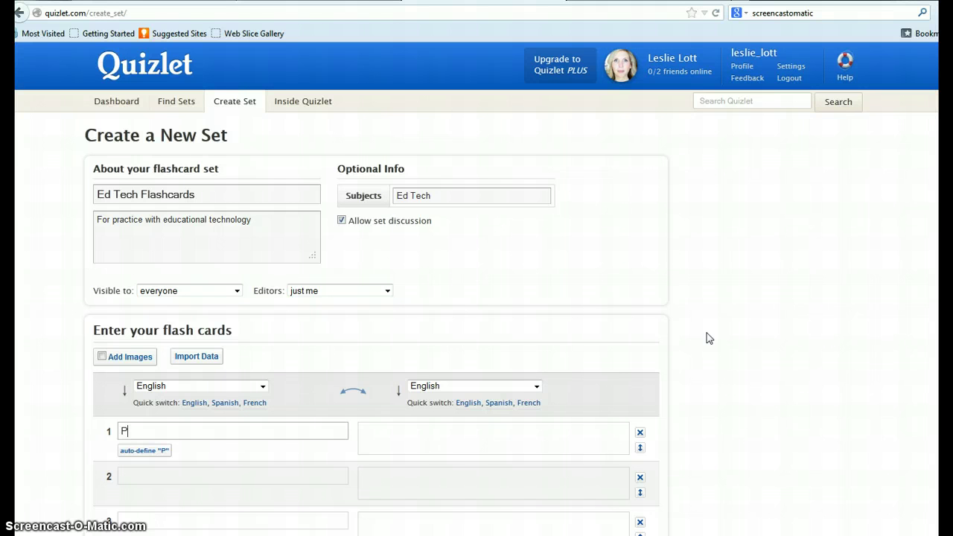
click(397, 430)
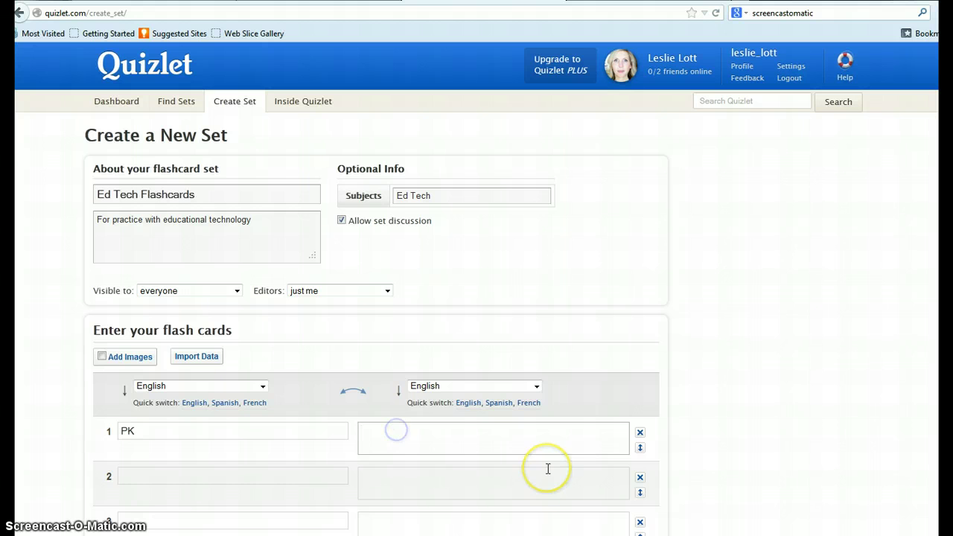
text(Pe)
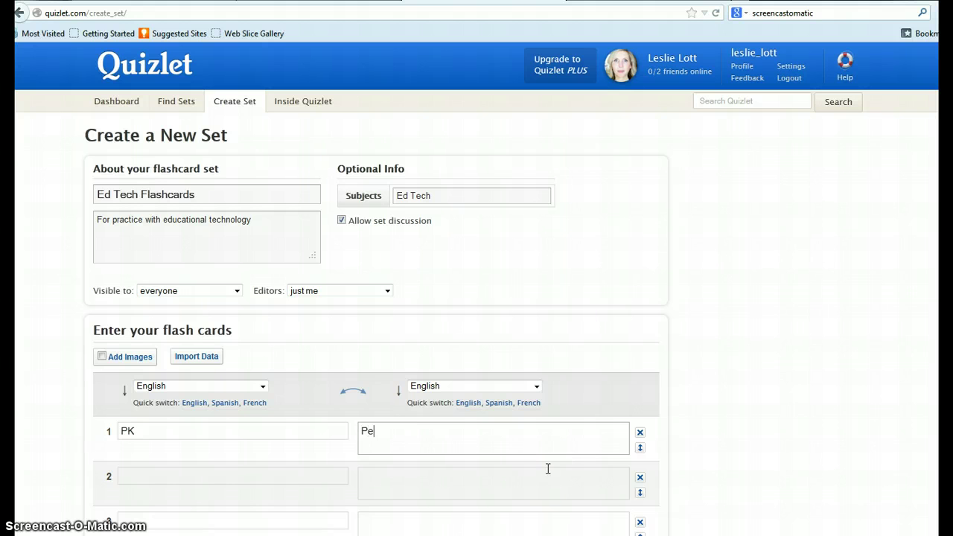
text(dagogical Knowledge)
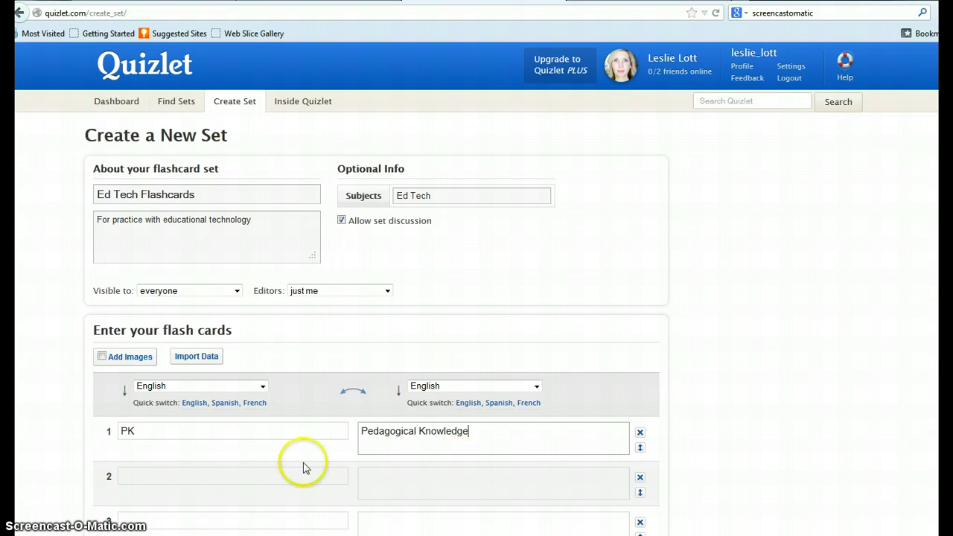
Fill in card 2 with the term "CK" and definition "Content Knowledge", and create the set.
click(150, 476)
text(CK)
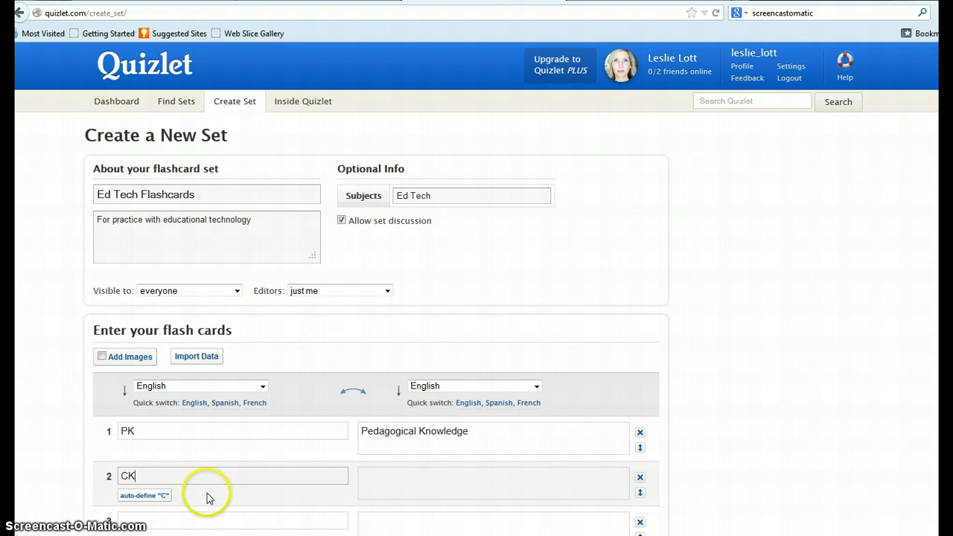
click(400, 491)
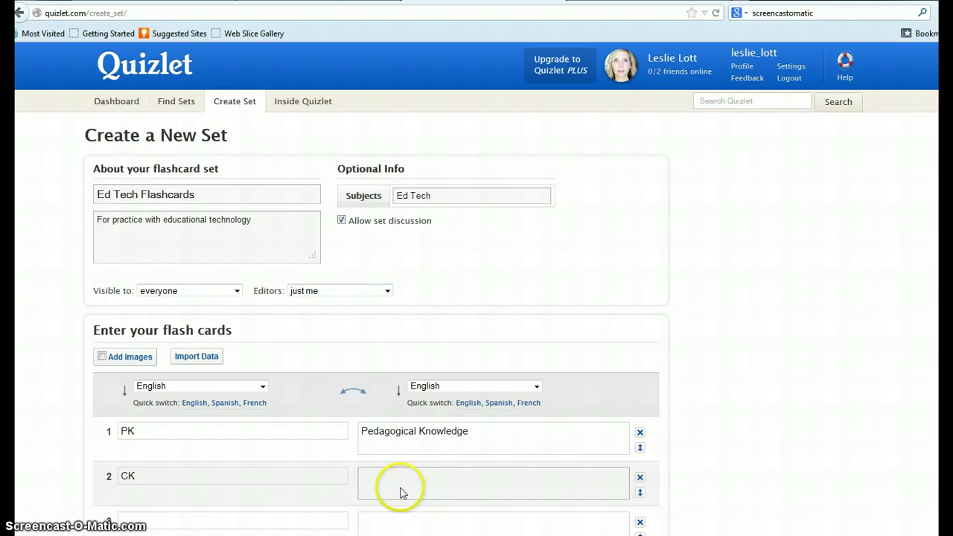
text(Content Knowledge)
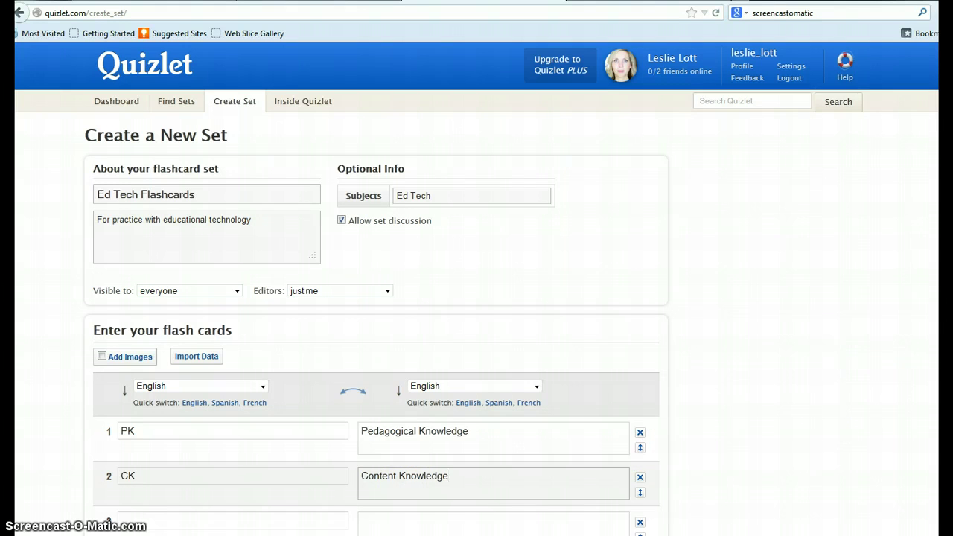
scroll(729, 436, down, 3)
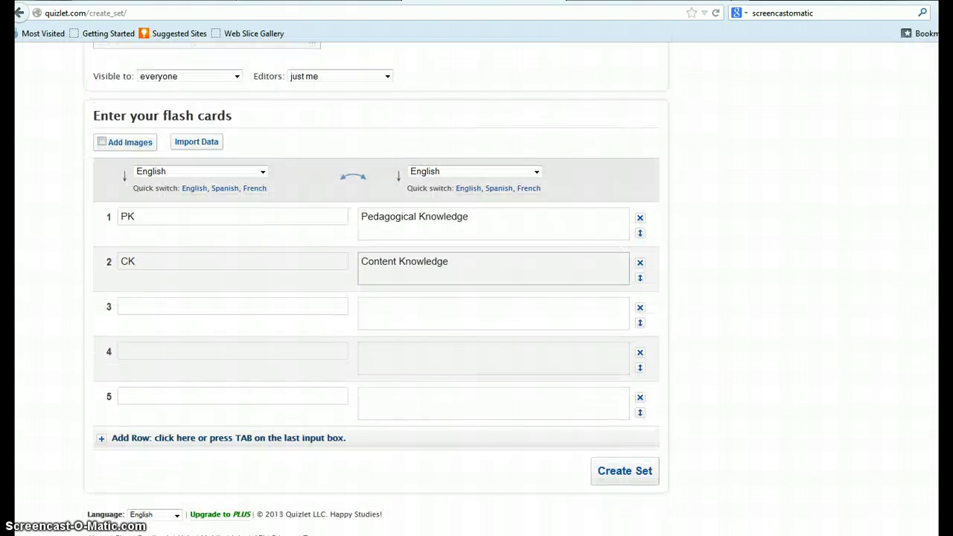
click(625, 473)
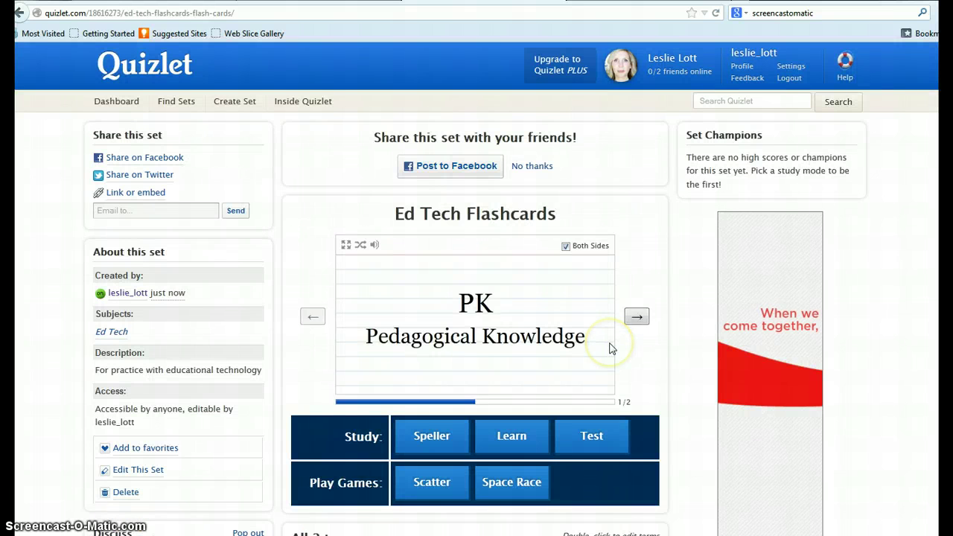
Show only one side of the flashcards, flip the first card to its term, and advance to the second card.
click(565, 247)
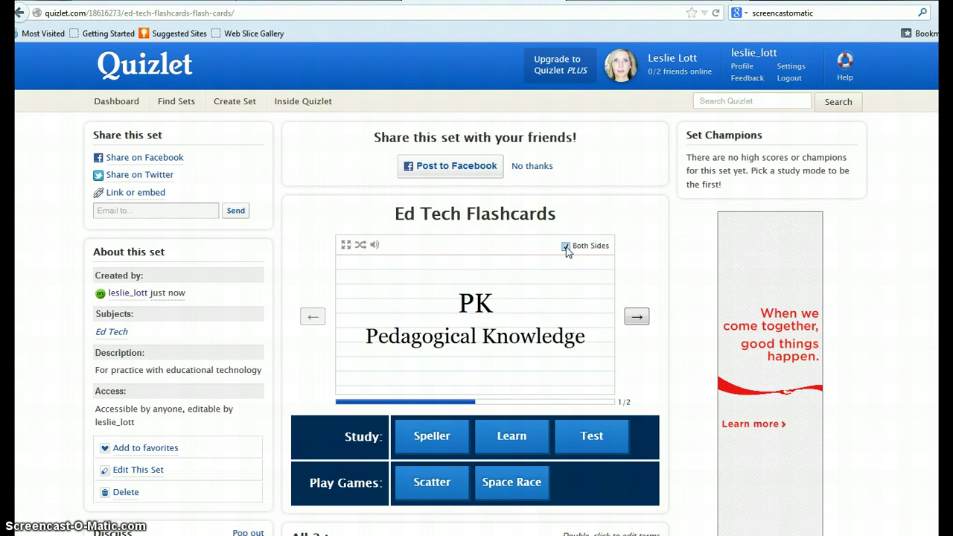
click(565, 247)
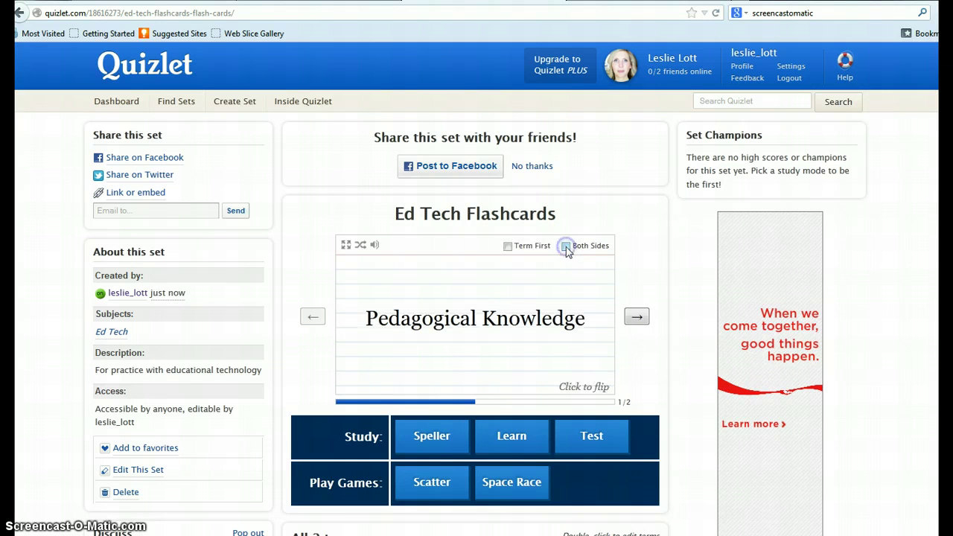
click(501, 332)
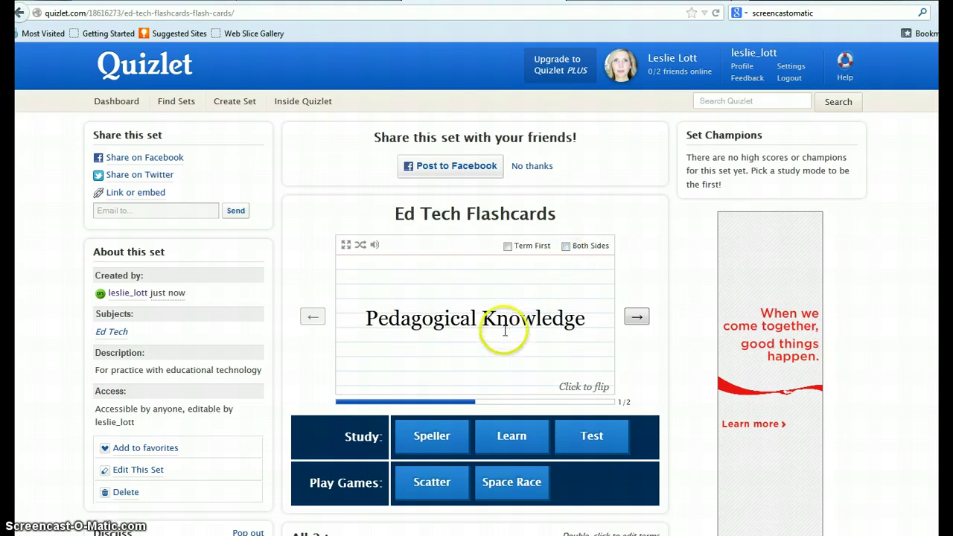
click(503, 331)
click(509, 327)
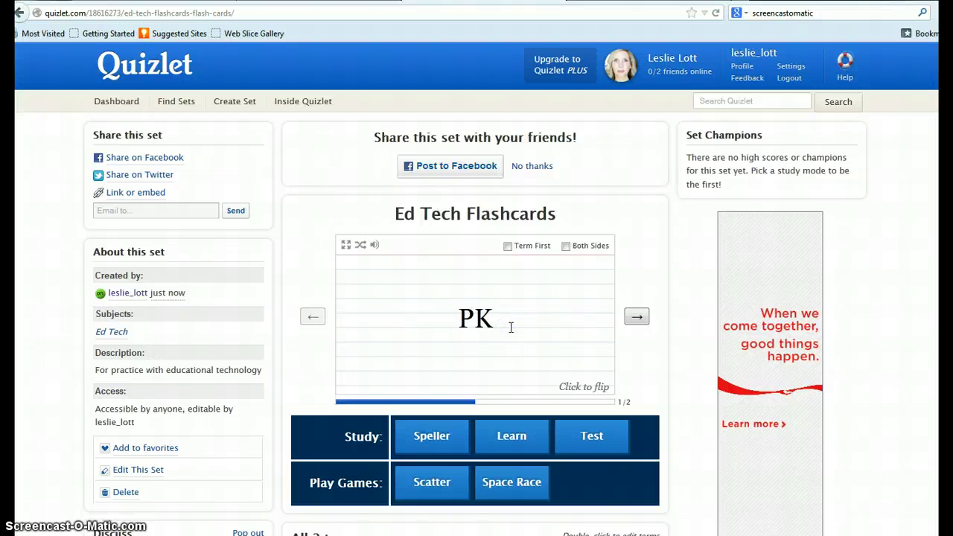
click(636, 317)
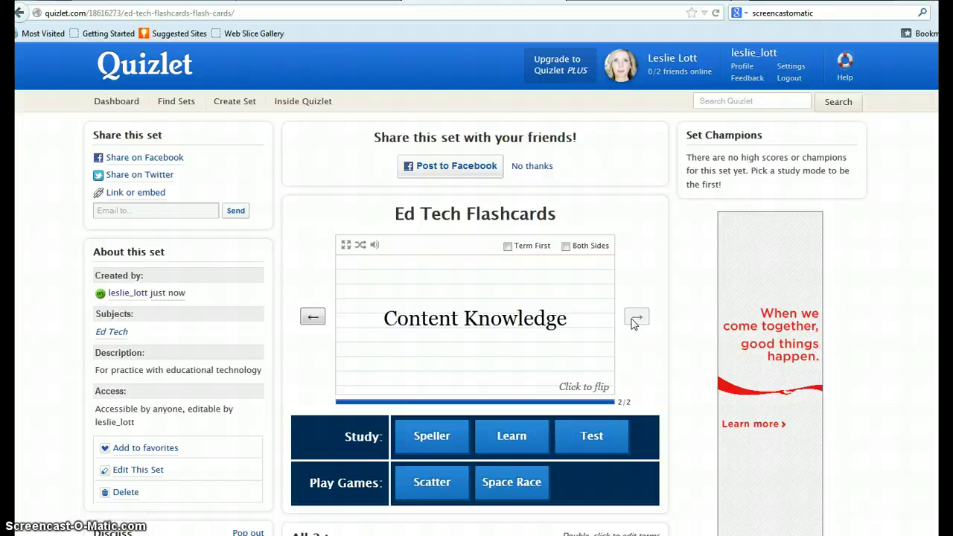
click(637, 320)
View the set's link and embed codes, and close the dialog.
click(132, 195)
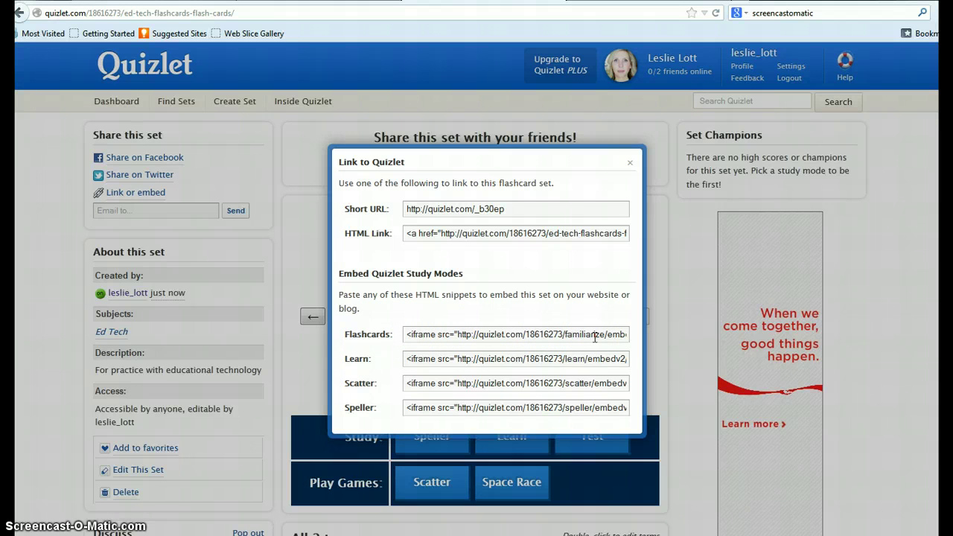
click(630, 163)
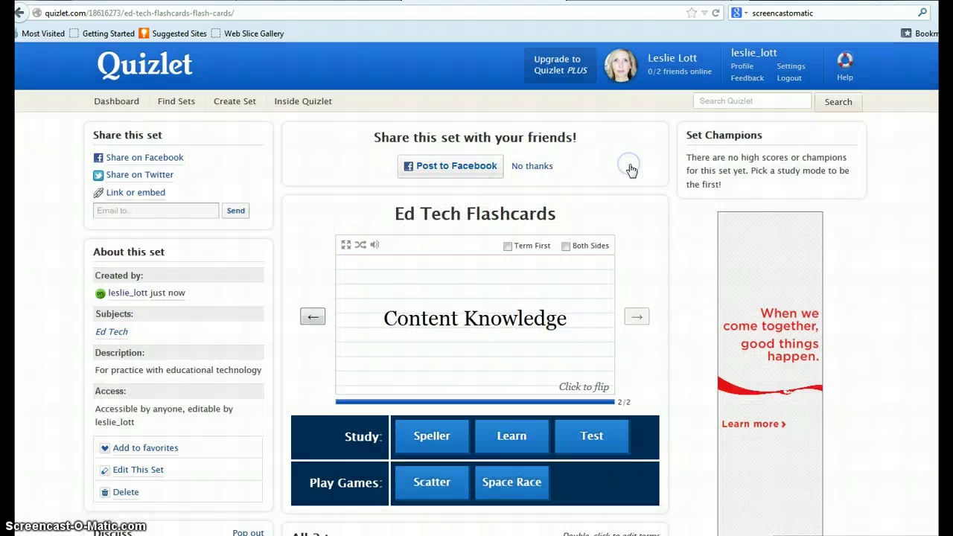